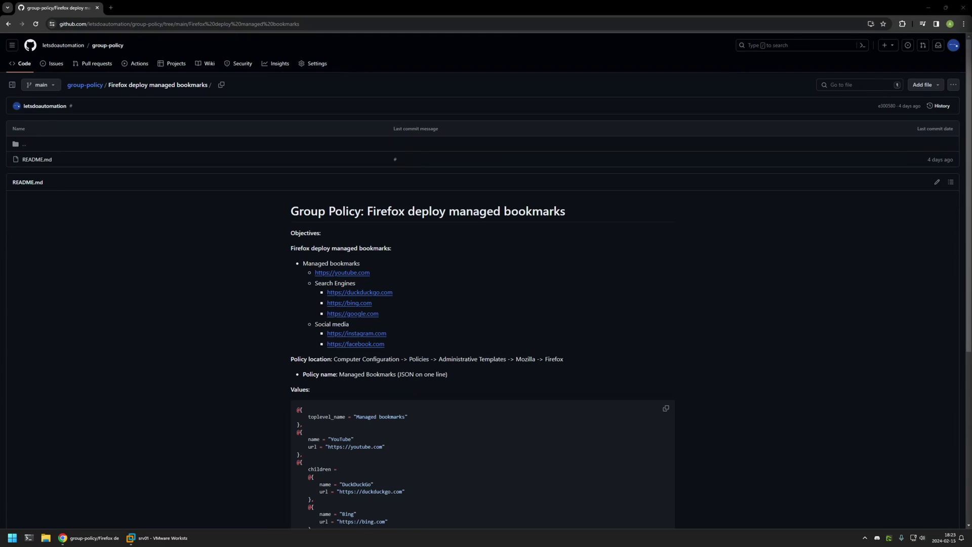
{"action": "scroll", "coordinate": [772, 229], "scroll_direction": "down", "scroll_amount": 3}
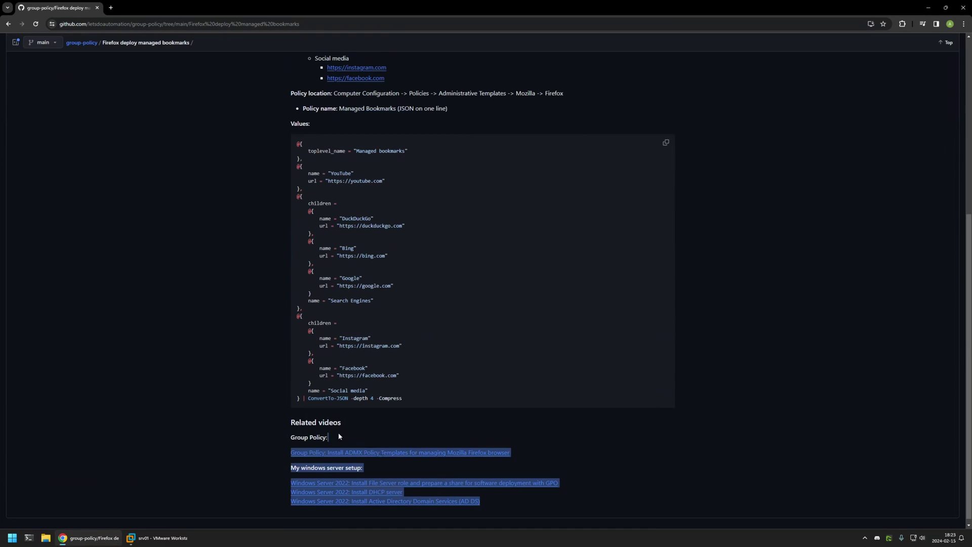
- Highlight the README's related videos and Windows Server setup links
{"action": "left_click_drag", "start_coordinate": [516, 498], "coordinate": [392, 434]}
{"action": "left_click", "coordinate": [402, 435]}
{"action": "left_click_drag", "start_coordinate": [491, 502], "coordinate": [248, 459]}
{"action": "left_click", "coordinate": [372, 467]}
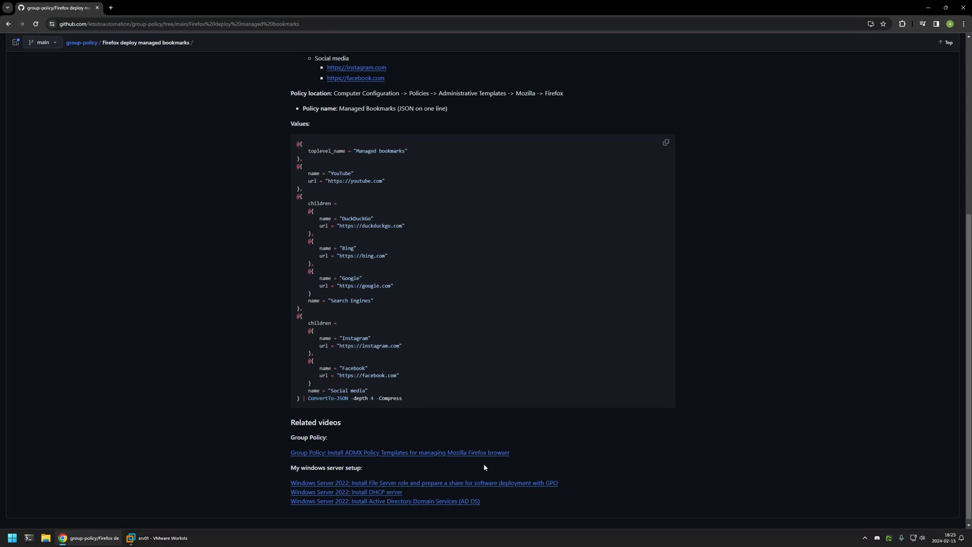
{"action": "left_click_drag", "start_coordinate": [527, 453], "coordinate": [288, 437]}
{"action": "scroll", "coordinate": [666, 286], "scroll_direction": "up", "scroll_amount": 3}
{"action": "scroll", "coordinate": [648, 295], "scroll_direction": "up", "scroll_amount": 2}
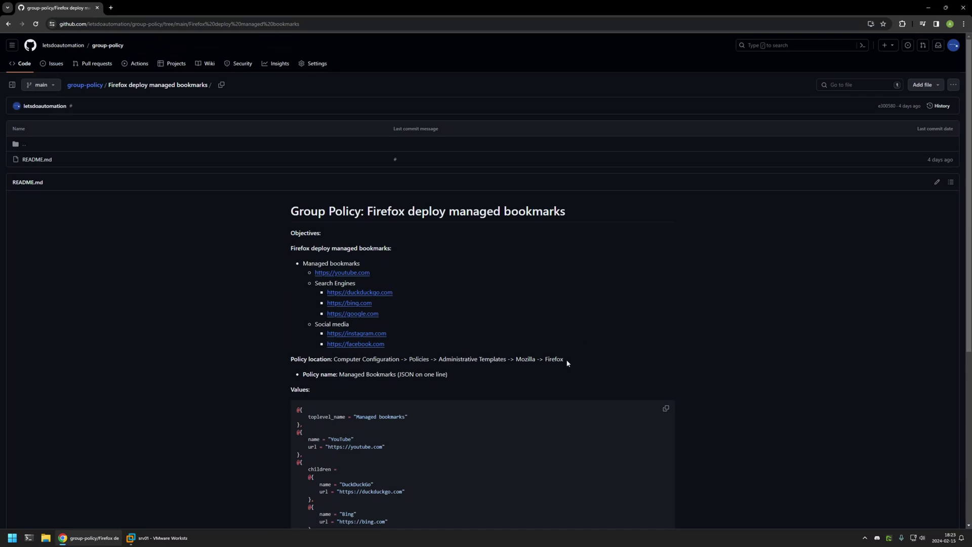
- Review the README's bookmark list, Social media links and policy values
{"action": "mouse_move", "coordinate": [402, 342]}
{"action": "left_mouse_down"}
{"action": "mouse_move", "coordinate": [298, 265]}
{"action": "mouse_move", "coordinate": [358, 263]}
{"action": "mouse_move", "coordinate": [315, 275]}
{"action": "left_mouse_up"}
{"action": "left_click", "coordinate": [366, 260]}
{"action": "left_click", "coordinate": [360, 262]}
{"action": "left_click", "coordinate": [363, 283]}
{"action": "double_click", "coordinate": [323, 283]}
{"action": "left_click", "coordinate": [358, 287]}
{"action": "mouse_move", "coordinate": [315, 324]}
{"action": "left_mouse_down"}
{"action": "mouse_move", "coordinate": [350, 324]}
{"action": "mouse_move", "coordinate": [310, 287]}
{"action": "left_mouse_up"}
{"action": "left_click_drag", "start_coordinate": [388, 346], "coordinate": [312, 325]}
{"action": "left_click", "coordinate": [325, 324]}
{"action": "scroll", "coordinate": [294, 242], "scroll_direction": "down", "scroll_amount": 2}
{"action": "left_click_drag", "start_coordinate": [287, 206], "coordinate": [514, 364]}
{"action": "left_click", "coordinate": [453, 224]}
- On the server, launch Group Policy Management and create the 'firefox settings' GPO
{"action": "left_click", "coordinate": [157, 538]}
{"action": "left_click", "coordinate": [916, 43]}
{"action": "left_click", "coordinate": [877, 156]}
{"action": "right_click", "coordinate": [167, 105]}
{"action": "left_click", "coordinate": [186, 110]}
{"action": "type", "text": "firefox settings"}
{"action": "left_click", "coordinate": [547, 293]}
- Open the 'firefox settings' GPO in the Group Policy Management Editor
{"action": "left_click", "coordinate": [122, 103]}
{"action": "left_click", "coordinate": [164, 158]}
{"action": "right_click", "coordinate": [164, 158]}
{"action": "left_click", "coordinate": [182, 162]}
- Browse to Computer Configuration > Policies > Administrative Templates > Mozilla > Firefox
{"action": "left_click_drag", "start_coordinate": [244, 60], "coordinate": [458, 136]}
{"action": "left_click_drag", "start_coordinate": [535, 212], "coordinate": [544, 212]}
{"action": "left_click", "coordinate": [396, 171]}
{"action": "left_click", "coordinate": [356, 176]}
{"action": "left_click", "coordinate": [364, 197]}
{"action": "left_click", "coordinate": [370, 210]}
{"action": "left_click", "coordinate": [396, 217]}
{"action": "left_click", "coordinate": [616, 133]}
- Set the Managed Bookmarks (JSON on one line) policy to Enabled
{"action": "left_click", "coordinate": [442, 255]}
{"action": "key", "text": "m"}
{"action": "left_click", "coordinate": [436, 290]}
{"action": "double_click", "coordinate": [441, 294]}
{"action": "left_click_drag", "start_coordinate": [184, 70], "coordinate": [458, 144]}
{"action": "left_click", "coordinate": [426, 186]}
{"action": "left_click", "coordinate": [450, 239]}
{"action": "key", "text": "alt+Tab"}
{"action": "left_click_drag", "start_coordinate": [427, 482], "coordinate": [311, 222]}
{"action": "left_click", "coordinate": [311, 223]}
{"action": "left_click_drag", "start_coordinate": [304, 474], "coordinate": [296, 219]}
{"action": "left_click_drag", "start_coordinate": [404, 476], "coordinate": [305, 476]}
{"action": "left_click", "coordinate": [406, 475]}
{"action": "left_click_drag", "start_coordinate": [292, 221], "coordinate": [330, 474]}
{"action": "left_click", "coordinate": [394, 367]}
{"action": "left_click_drag", "start_coordinate": [305, 227], "coordinate": [414, 222]}
{"action": "left_click", "coordinate": [414, 223]}
{"action": "left_click_drag", "start_coordinate": [330, 256], "coordinate": [381, 260]}
{"action": "left_click", "coordinate": [382, 259]}
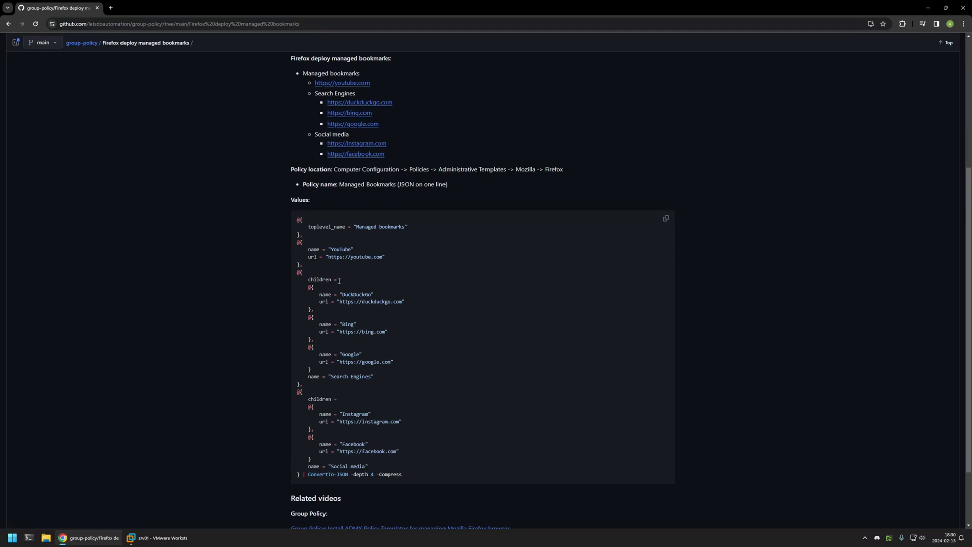
{"action": "mouse_move", "coordinate": [374, 377]}
{"action": "left_mouse_down"}
{"action": "mouse_move", "coordinate": [316, 379]}
{"action": "mouse_move", "coordinate": [301, 278]}
{"action": "left_mouse_up"}
{"action": "left_click", "coordinate": [376, 369]}
{"action": "left_click_drag", "start_coordinate": [328, 376], "coordinate": [373, 377]}
{"action": "left_click_drag", "start_coordinate": [380, 465], "coordinate": [319, 466]}
{"action": "mouse_move", "coordinate": [400, 451]}
{"action": "left_mouse_down"}
{"action": "mouse_move", "coordinate": [342, 429]}
{"action": "mouse_move", "coordinate": [318, 392]}
{"action": "left_mouse_up"}
{"action": "left_click", "coordinate": [407, 477]}
- Convert the README's bookmark hashtable to one-line JSON in PowerShell and copy it
{"action": "left_click", "coordinate": [665, 221]}
{"action": "key", "text": "alt+Tab"}
{"action": "key", "text": "super"}
{"action": "type", "text": "powersh"}
{"action": "left_click", "coordinate": [173, 319]}
{"action": "key", "text": "ctrl+v"}
{"action": "key", "text": "Return"}
{"action": "left_click_drag", "start_coordinate": [276, 335], "coordinate": [168, 319]}
{"action": "key", "text": "ctrl+c"}
- Paste the bookmarks JSON into the Managed Bookmarks policy options and apply it
{"action": "left_click", "coordinate": [511, 145]}
{"action": "key", "text": "ctrl+v"}
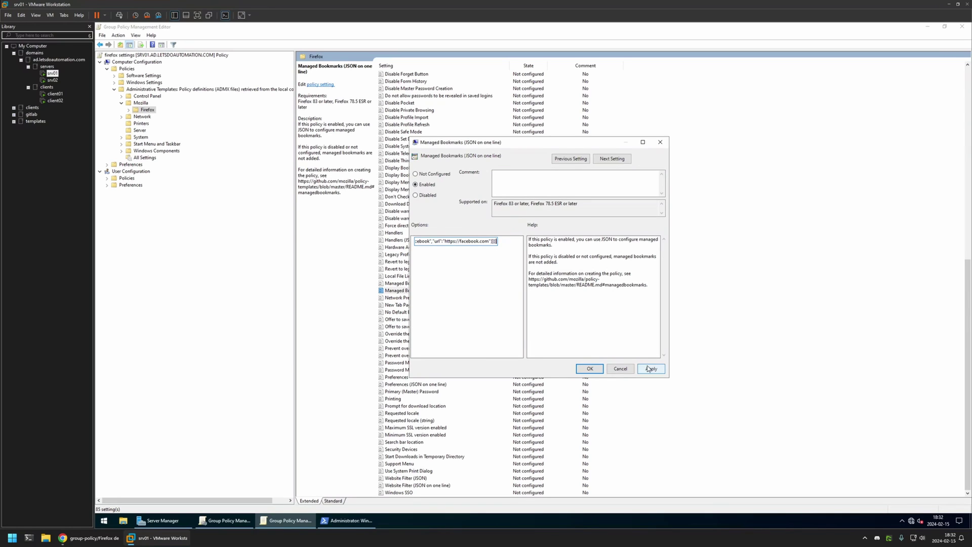
{"action": "left_click", "coordinate": [651, 368]}
{"action": "left_click", "coordinate": [590, 368]}
- Set the firefox settings GPO status to 'User configuration settings disabled'
{"action": "left_click", "coordinate": [961, 26]}
{"action": "left_click", "coordinate": [269, 66]}
{"action": "left_click", "coordinate": [304, 156]}
{"action": "left_click", "coordinate": [310, 177]}
{"action": "left_click", "coordinate": [539, 286]}
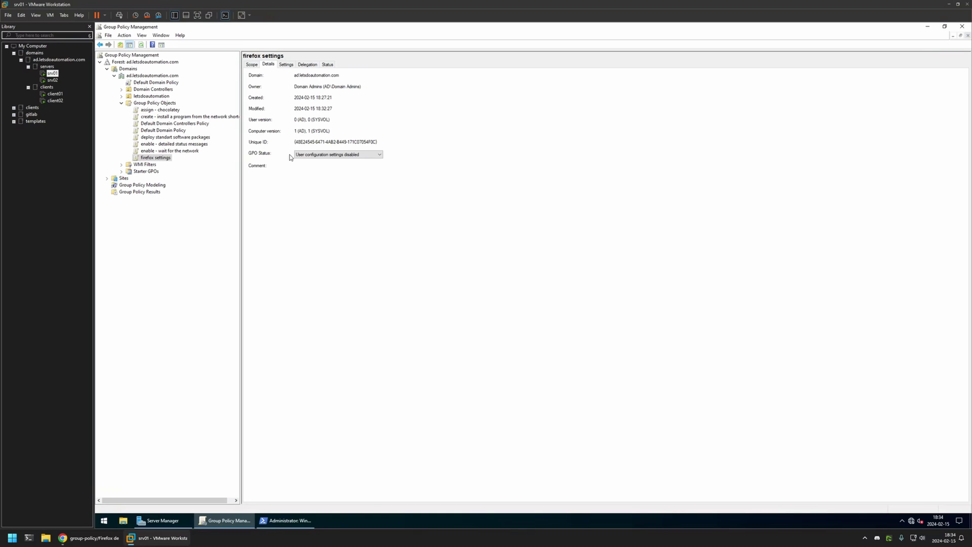
- Link the firefox settings GPO to the letsdoautomation computers OU
{"action": "left_click", "coordinate": [121, 96]}
{"action": "left_click", "coordinate": [128, 103]}
{"action": "left_click_drag", "start_coordinate": [163, 200], "coordinate": [154, 106]}
{"action": "left_click", "coordinate": [557, 287]}
{"action": "left_click", "coordinate": [154, 107]}
- On client01, launch Firefox, then run gpupdate in Command Prompt
{"action": "left_click", "coordinate": [55, 93]}
{"action": "double_click", "coordinate": [135, 237]}
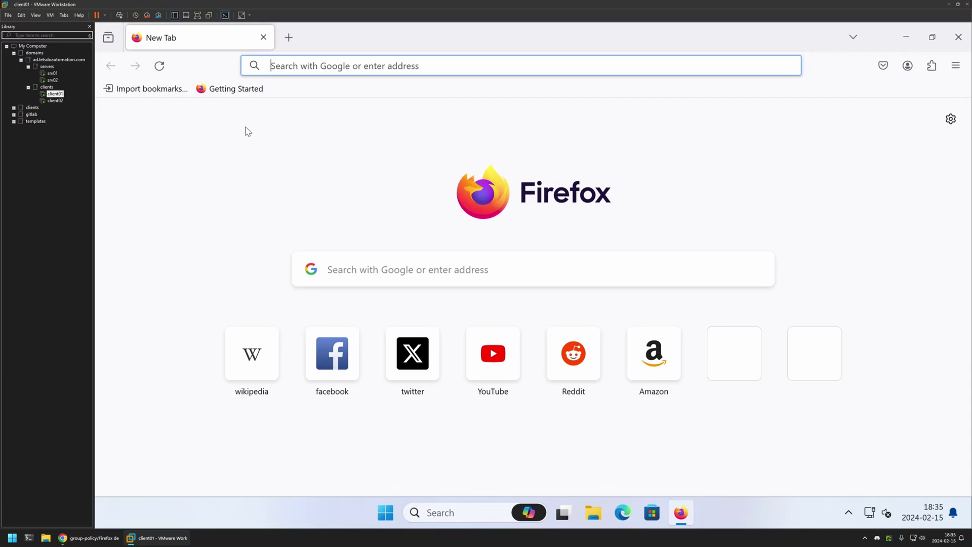
{"action": "left_click", "coordinate": [385, 508]}
{"action": "type", "text": "cmd"}
{"action": "key", "text": "Return"}
{"action": "type", "text": "gpupdate"}
{"action": "key", "text": "Return"}
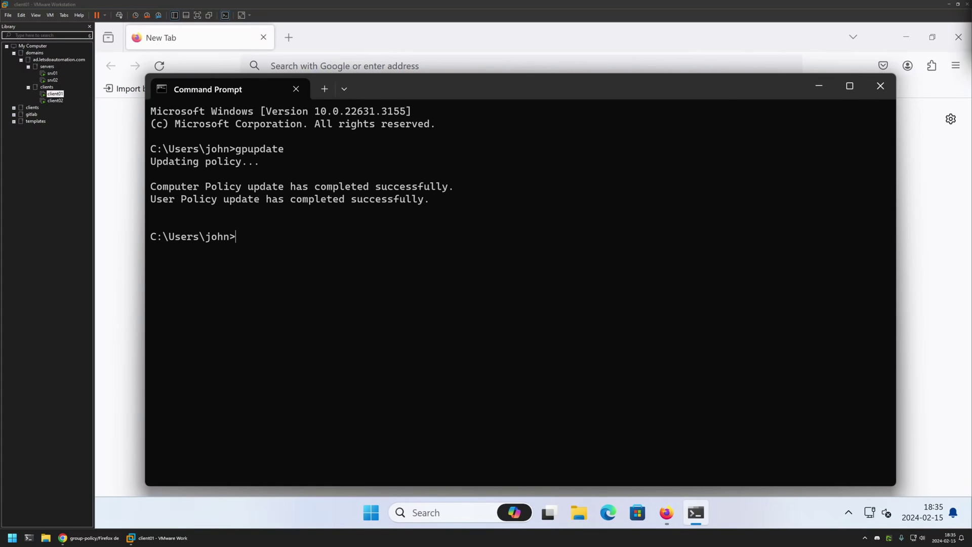
{"action": "left_click", "coordinate": [426, 44]}
- Restart Firefox, open YouTube from the Managed bookmarks folder, then go back
{"action": "left_click", "coordinate": [954, 38]}
{"action": "double_click", "coordinate": [119, 239]}
{"action": "left_click", "coordinate": [170, 91]}
{"action": "left_click", "coordinate": [176, 115]}
{"action": "key", "text": "alt+Left"}
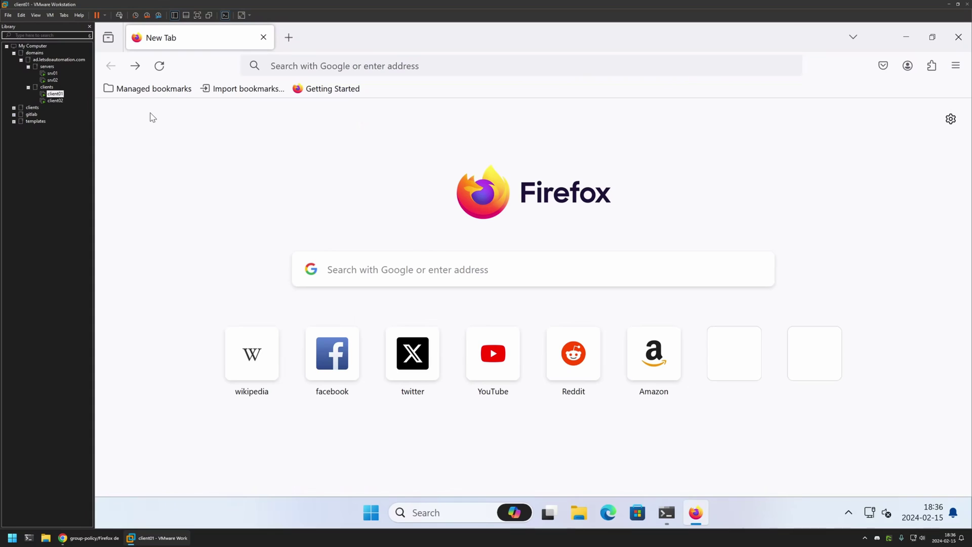